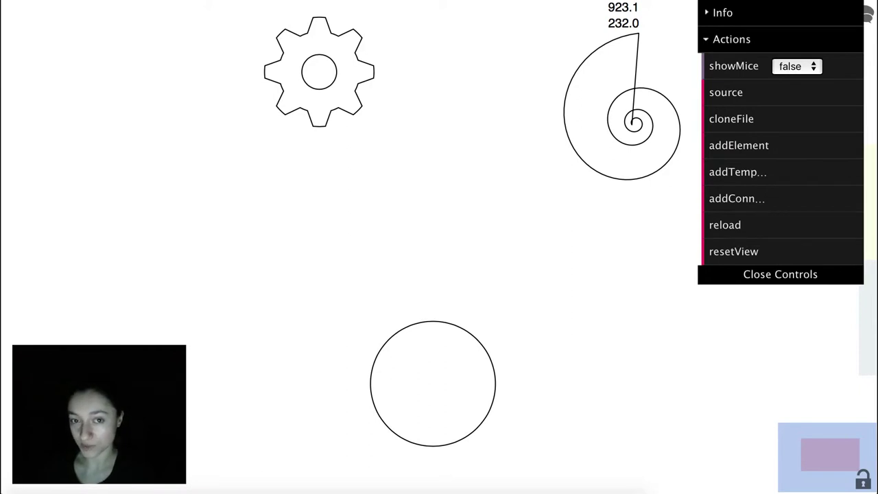
Move the circle slightly up the page and apply a point symmetry to it.
click(448, 351)
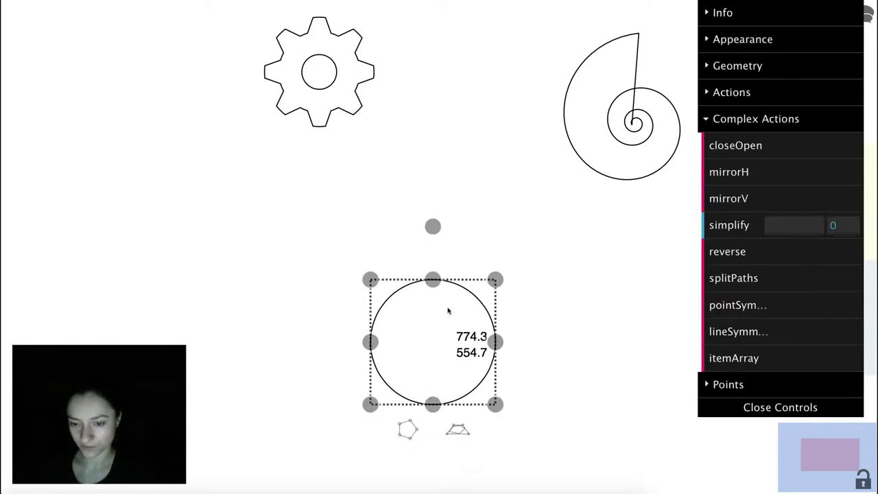
scroll(447, 311, down, 2)
scroll(447, 305, down, 5)
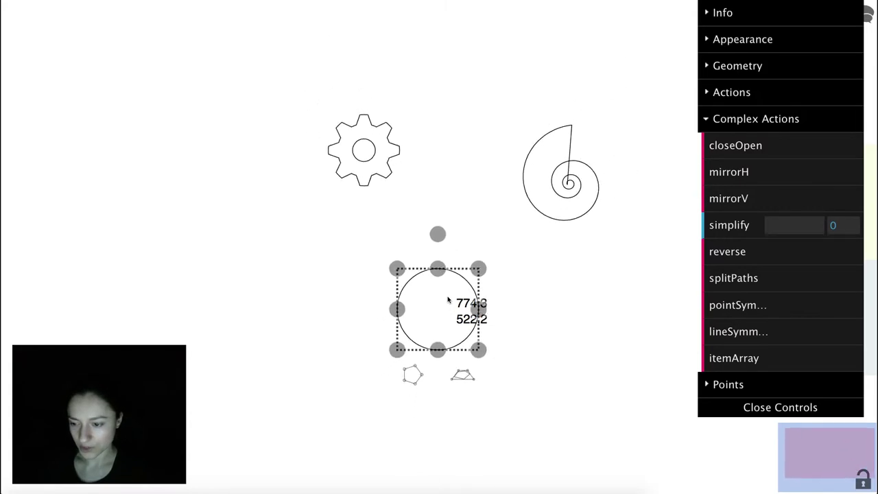
click(770, 314)
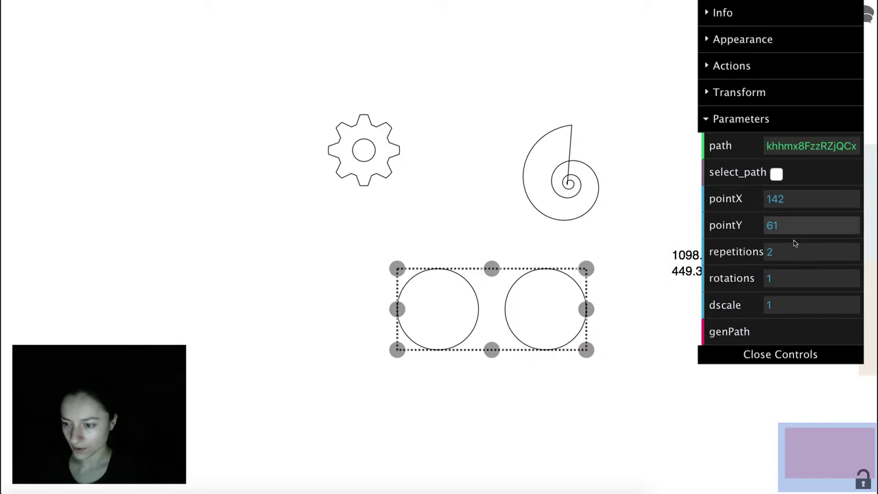
Set the circle's point symmetry to 50 repetitions.
click(809, 253)
drag(809, 253, 798, 165)
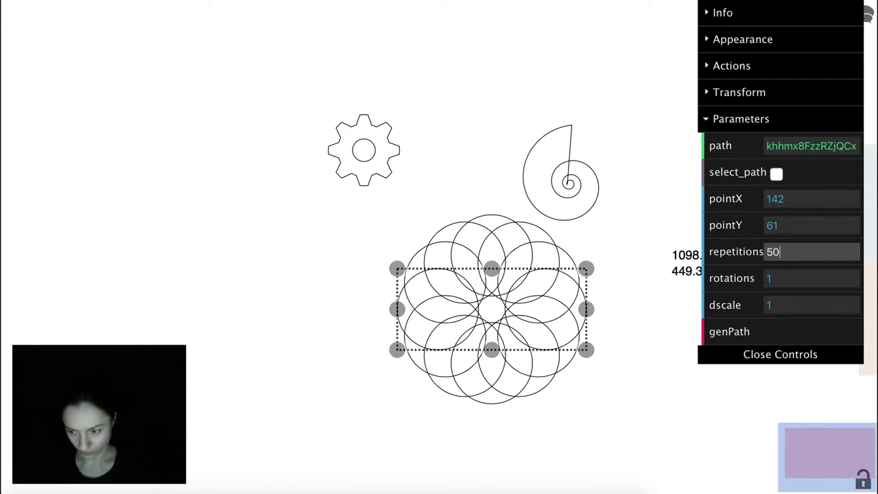
key(Return)
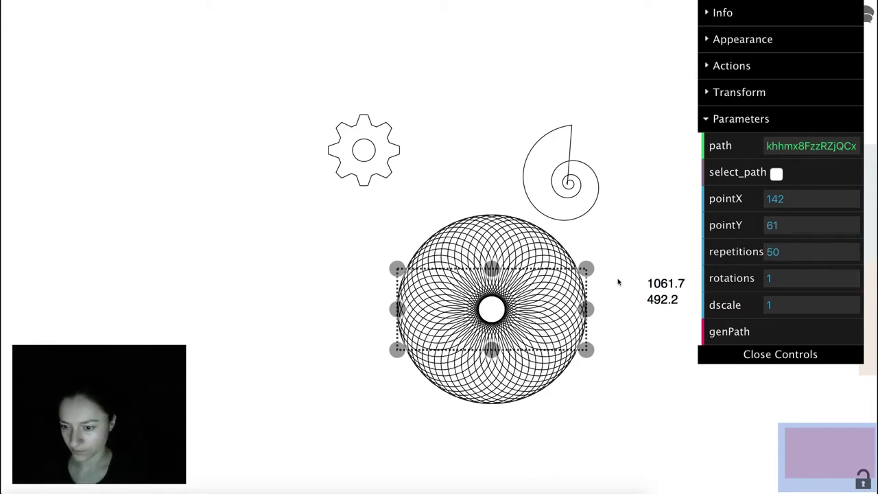
Try other rotations values for the circle pattern and return the value to 1.
scroll(506, 311, down, 3)
scroll(506, 310, down, 3)
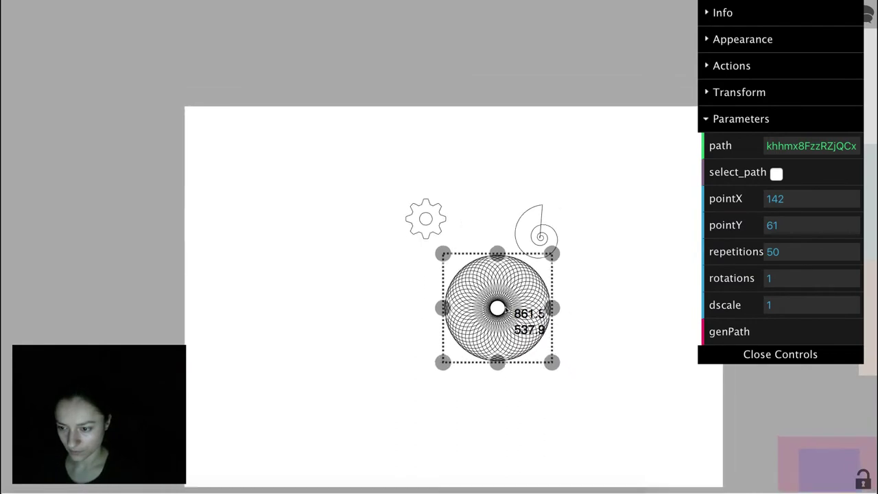
click(800, 280)
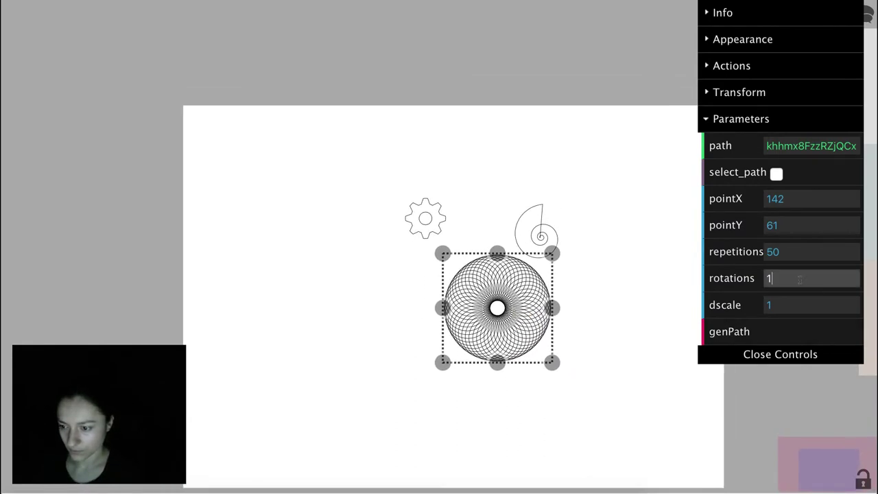
drag(800, 280, 797, 298)
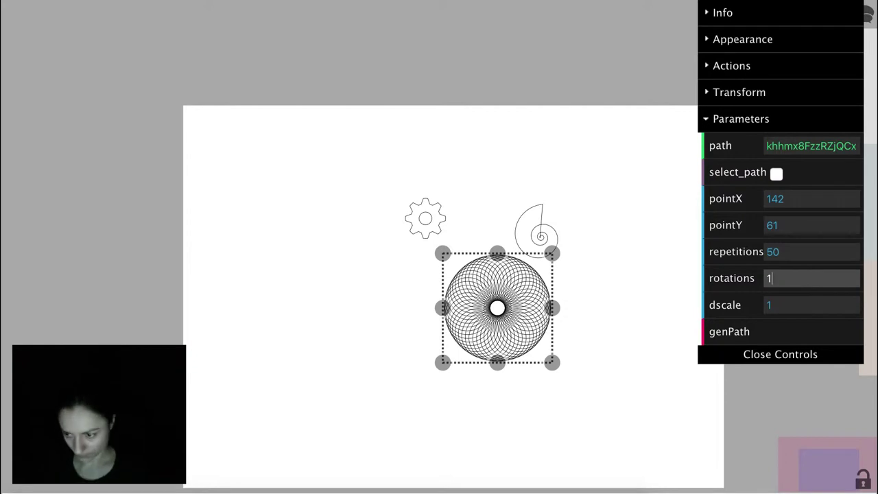
key(Return)
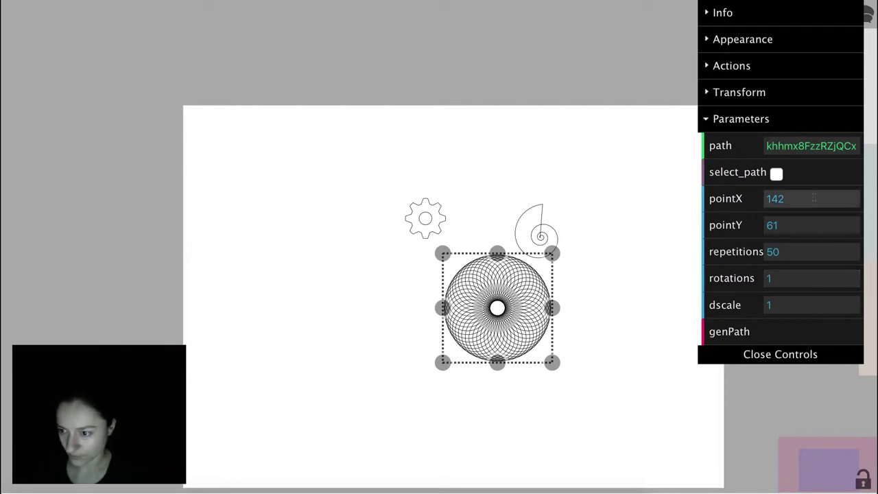
Adjust the circle pattern's symmetry centre, trying pointX 202 before restoring 142, and set pointY to 47.
click(814, 198)
key(BackSpace)
key(BackSpace)
text(52)
key(BackSpace)
key(BackSpace)
key(BackSpace)
text(202)
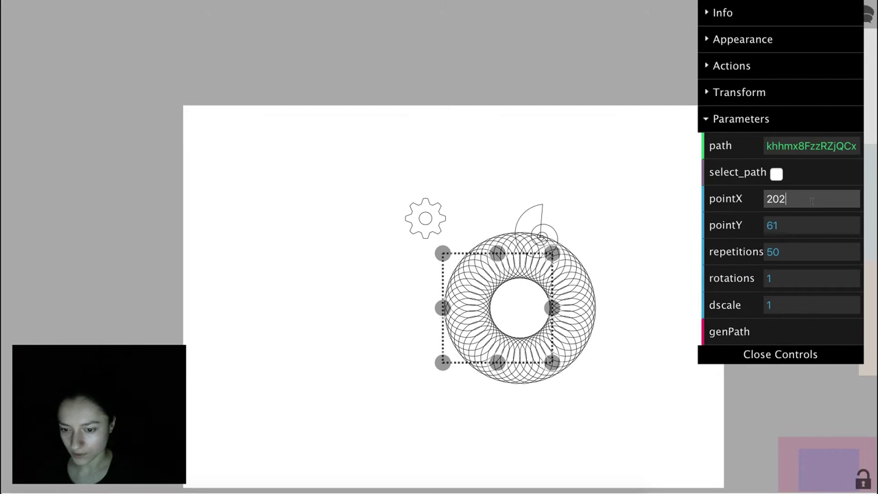
mouse_move(811, 200)
mouse_down()
mouse_move(813, 225)
mouse_move(812, 200)
mouse_up()
drag(800, 228, 800, 241)
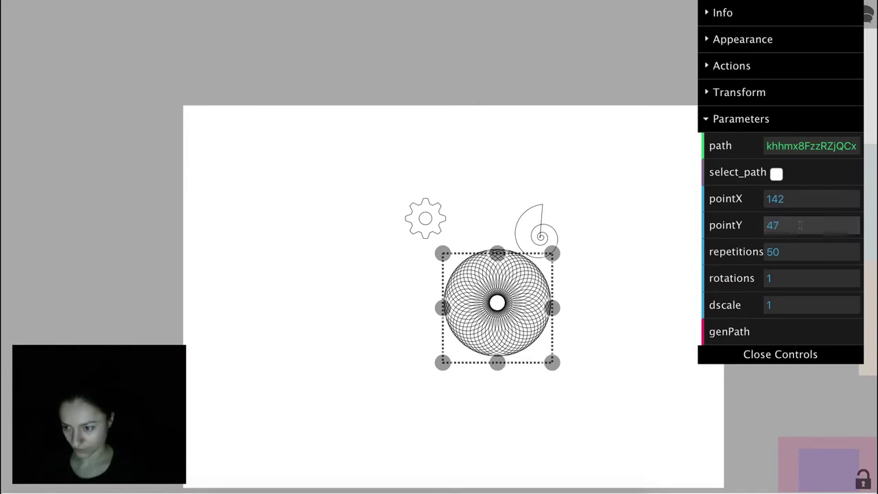
Generate a path from the circle pattern and place that copy in the page's upper-left corner.
click(780, 338)
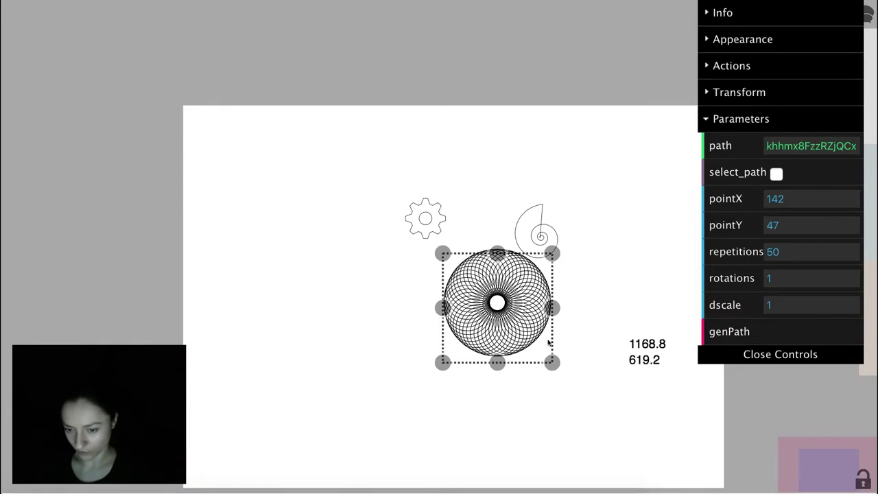
drag(524, 330, 290, 214)
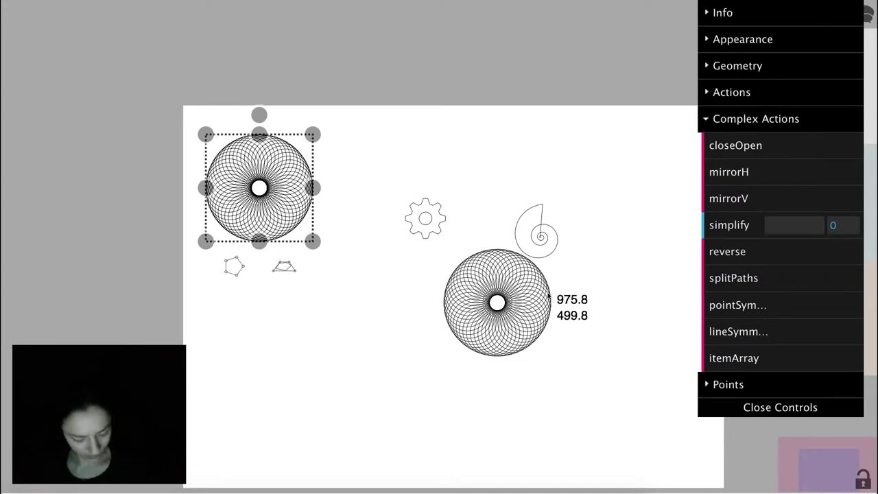
Reshape the symmetry's source circle by pulling the upper handle of its right point farther up and slightly outward.
click(491, 308)
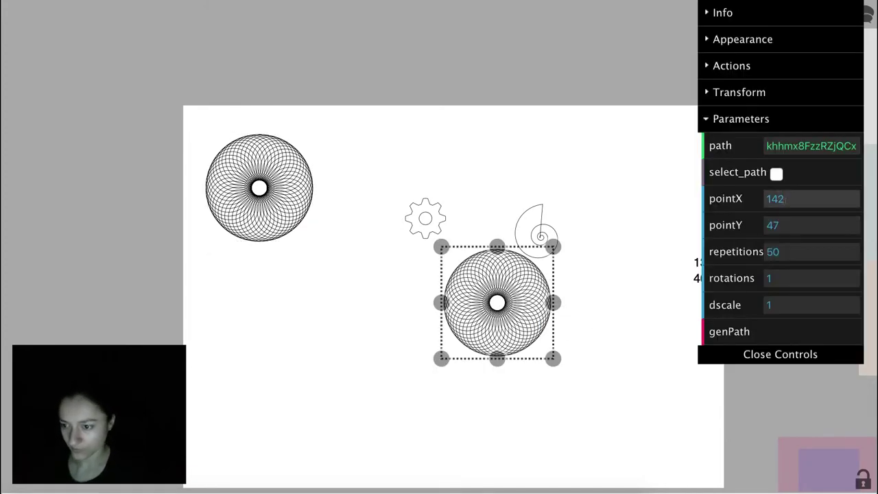
click(777, 173)
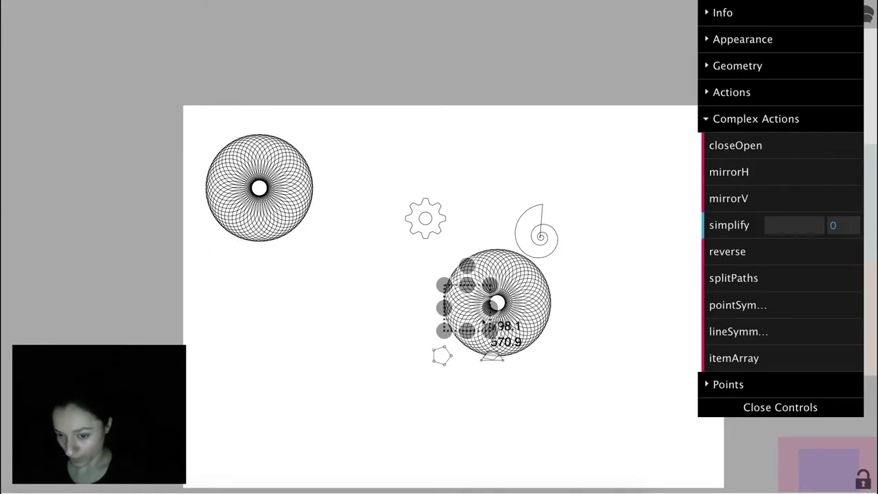
scroll(484, 321, up, 10)
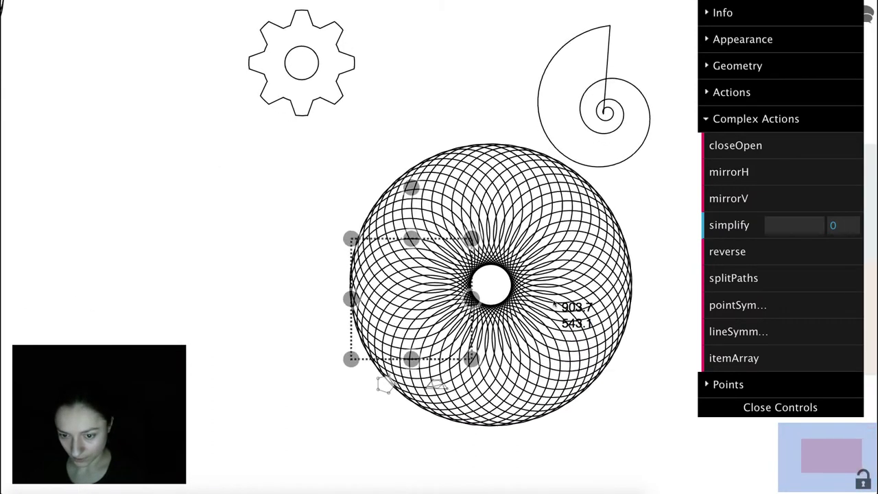
scroll(554, 302, up, 1)
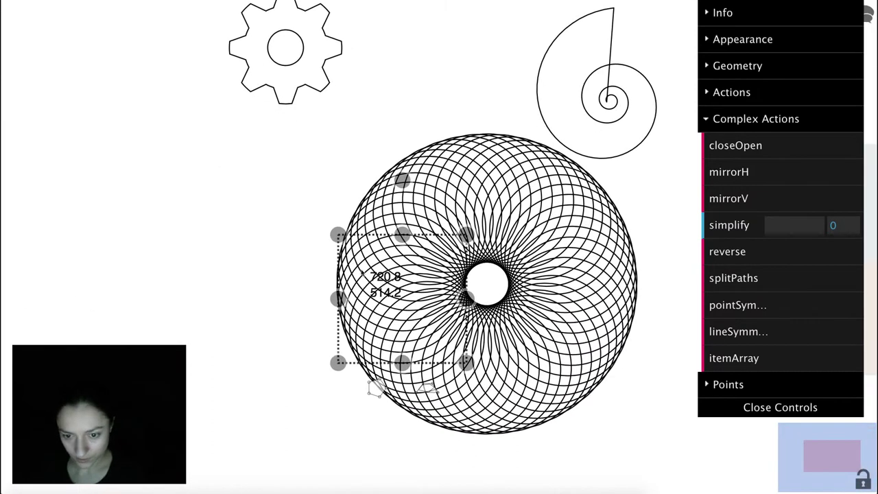
click(379, 389)
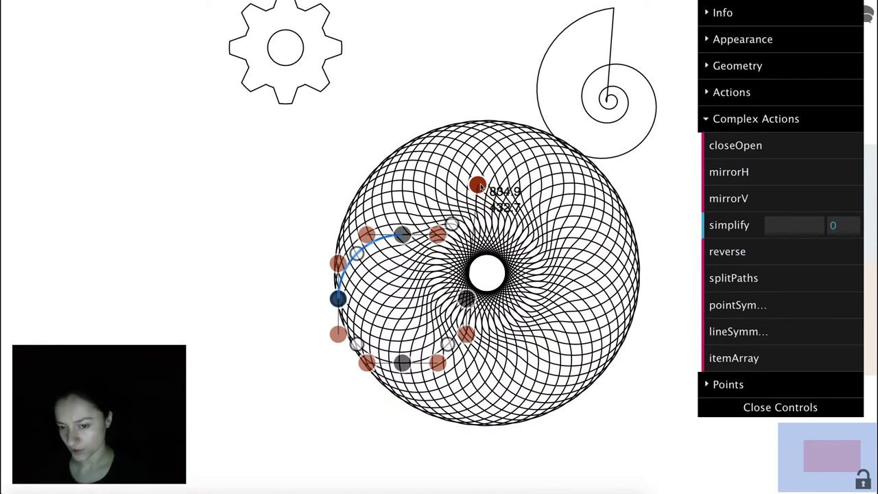
click(269, 210)
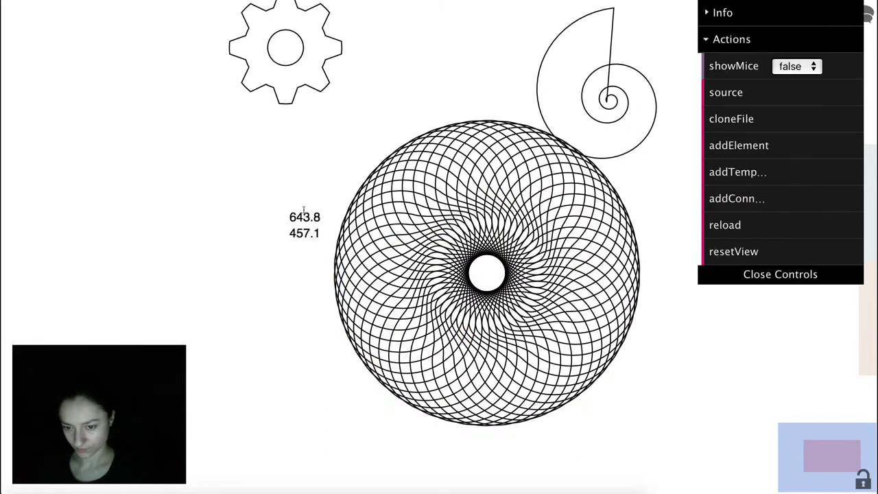
Generate a path from the reshaped circle pattern and place that copy directly below the first generated rosette.
scroll(477, 296, down, 1)
scroll(480, 295, down, 5)
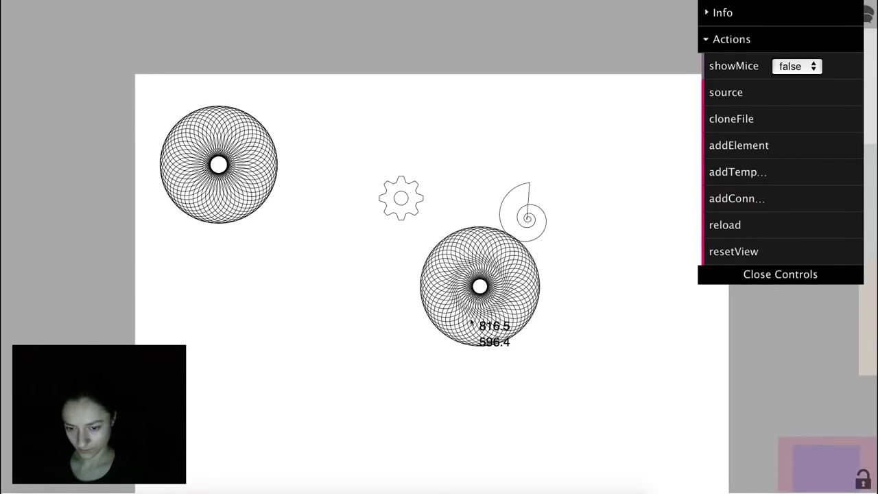
click(484, 296)
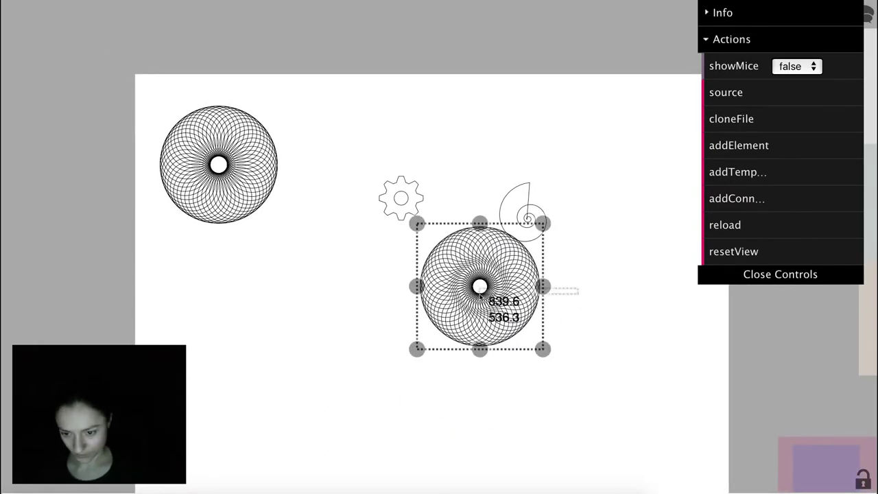
click(783, 335)
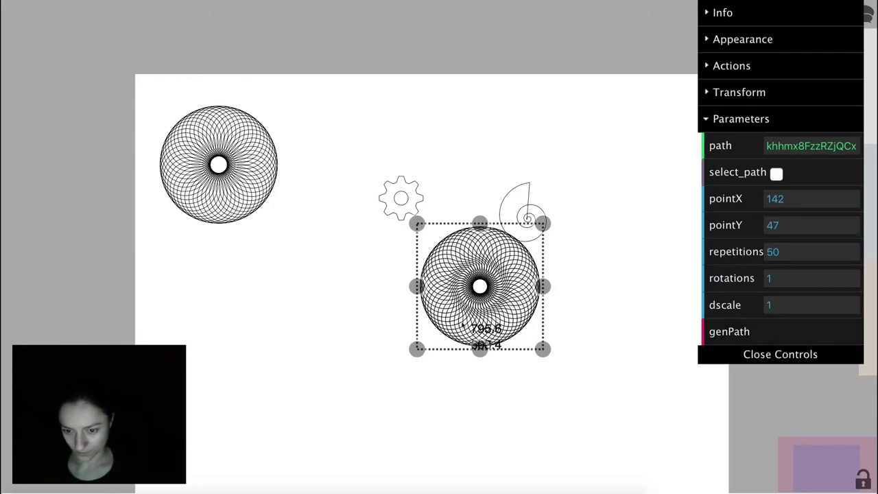
click(472, 328)
drag(293, 319, 250, 319)
click(590, 229)
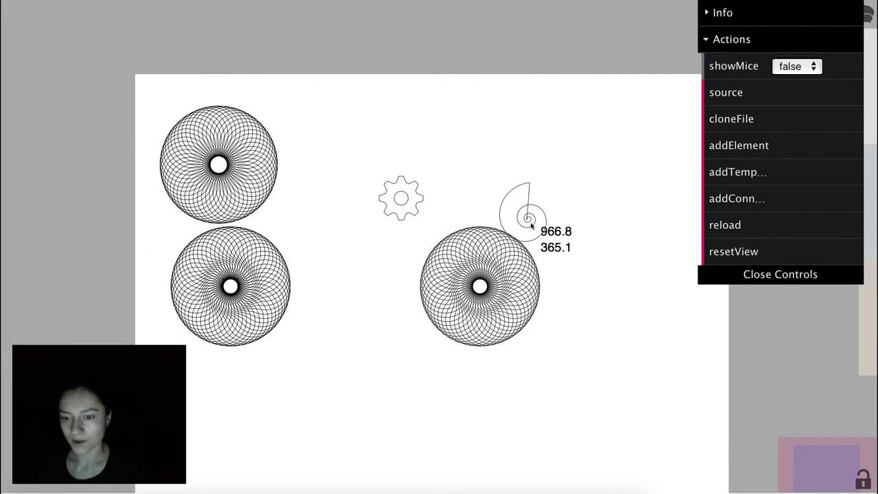
Move the spiral shell away from the circle pattern toward the page's upper-right corner.
click(529, 221)
drag(532, 226, 555, 175)
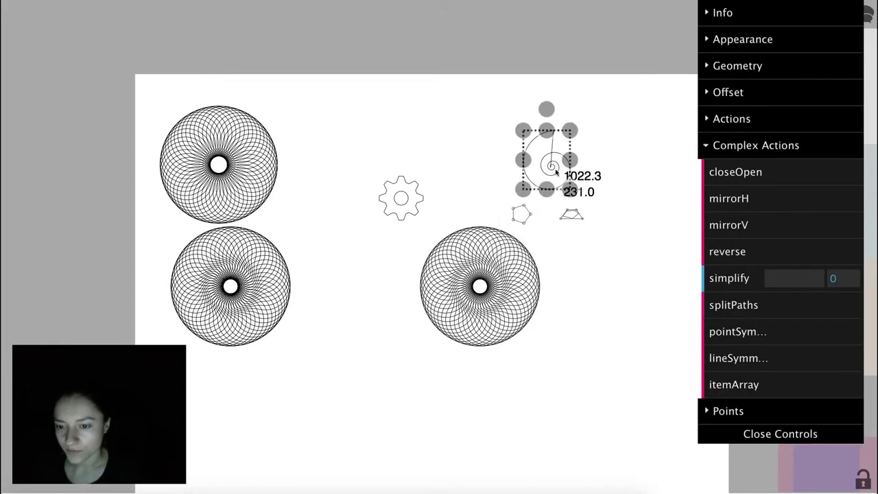
scroll(624, 131, up, 2)
scroll(624, 131, up, 1)
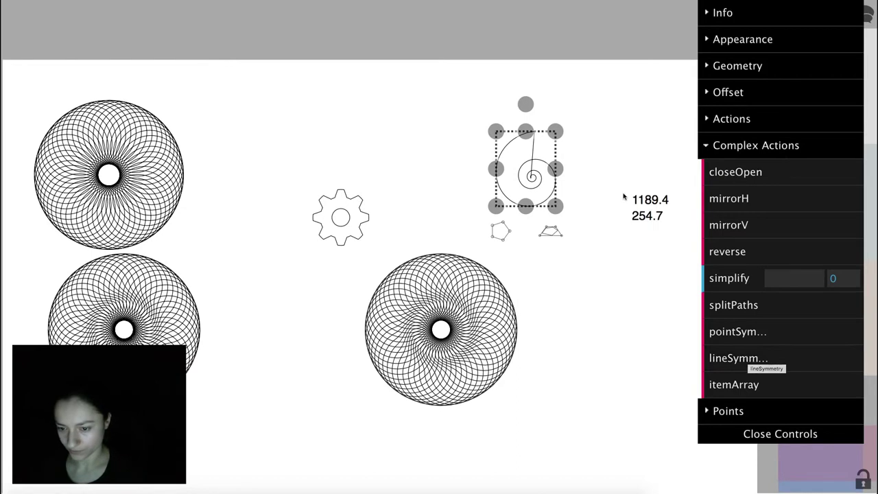
scroll(628, 172, down, 3)
drag(453, 173, 448, 169)
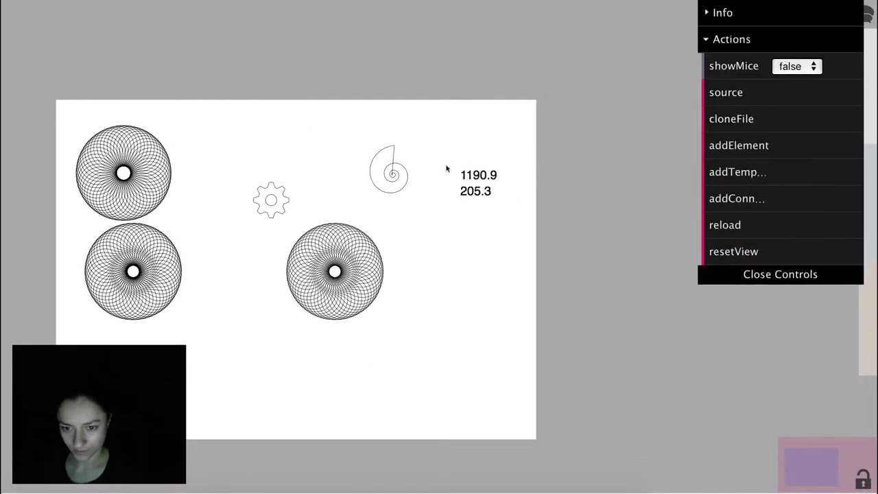
drag(393, 177, 417, 159)
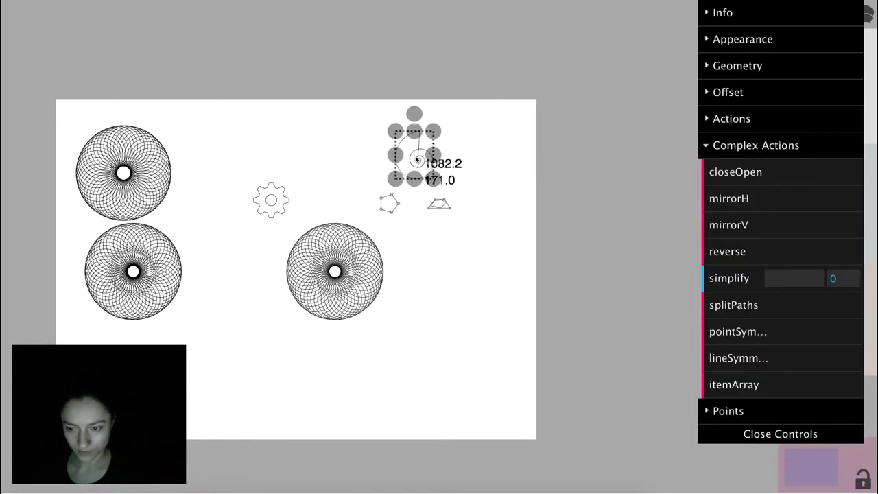
Apply a line symmetry to the spiral shell with 14.1 repetitions and pointX2 at -49.
click(761, 368)
click(804, 308)
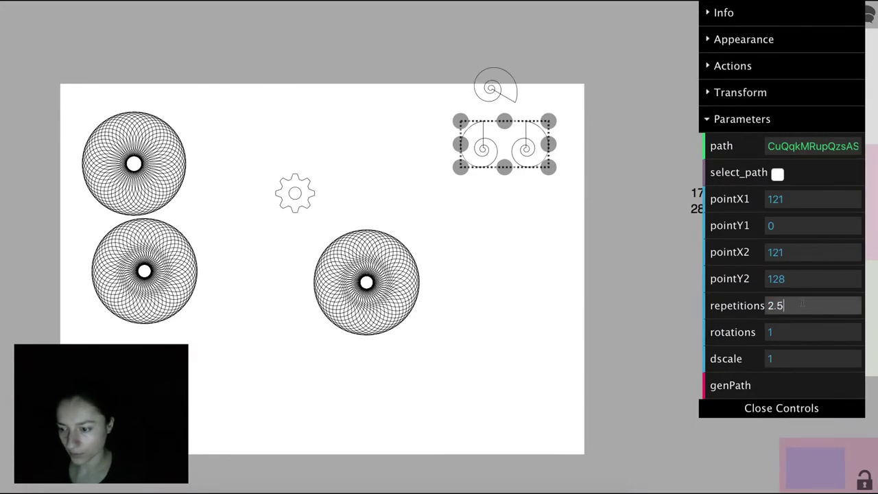
drag(801, 304, 792, 195)
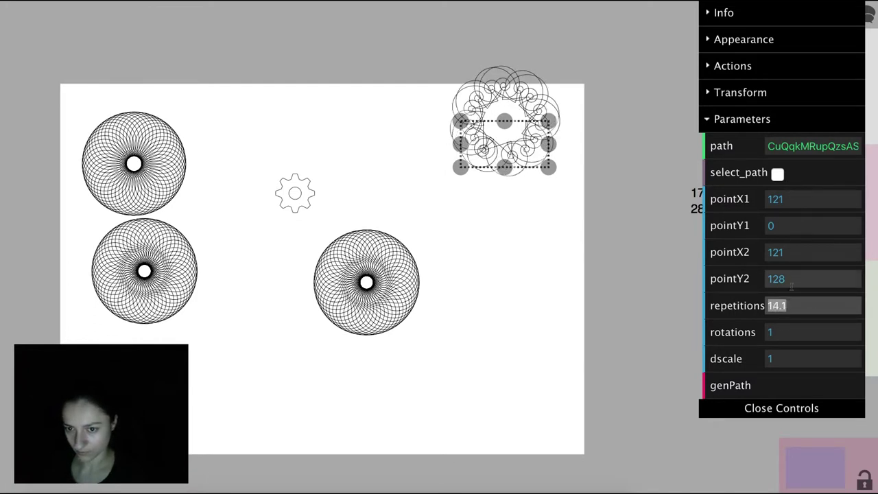
click(803, 252)
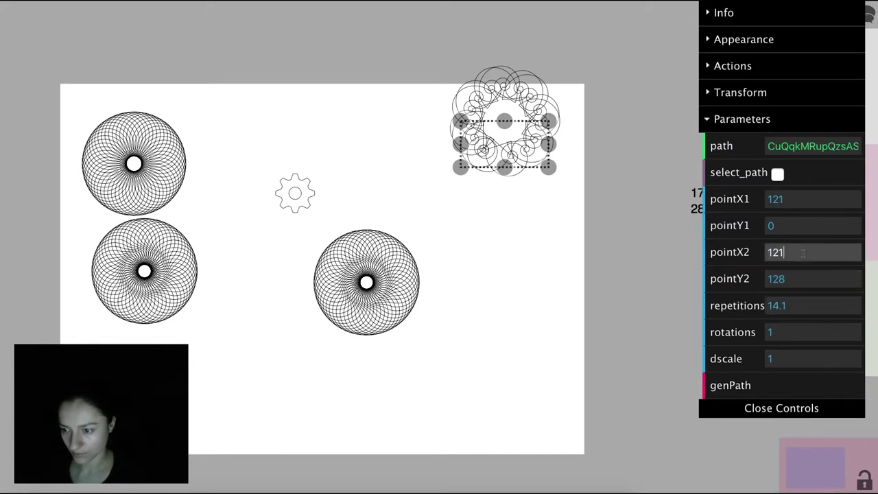
mouse_move(803, 253)
mouse_down()
mouse_move(789, 235)
mouse_move(800, 269)
mouse_up()
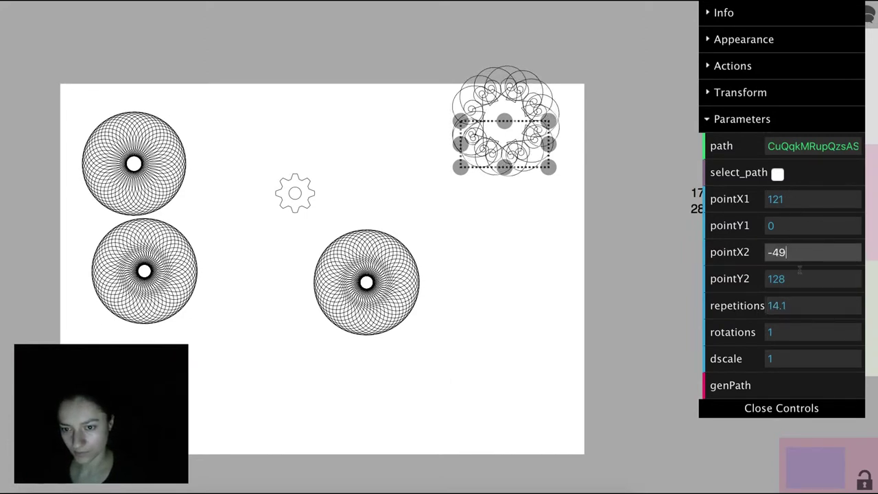
Select the line symmetry's source spiral and open its closed path.
click(778, 175)
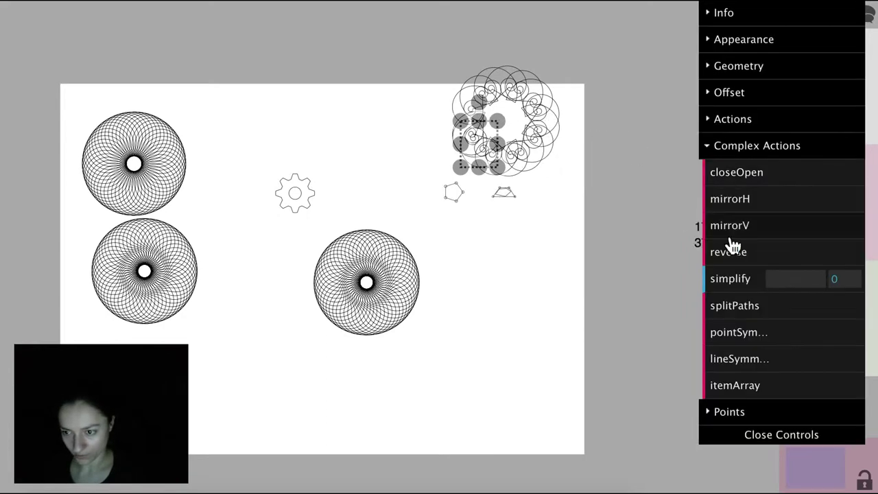
scroll(490, 122, up, 5)
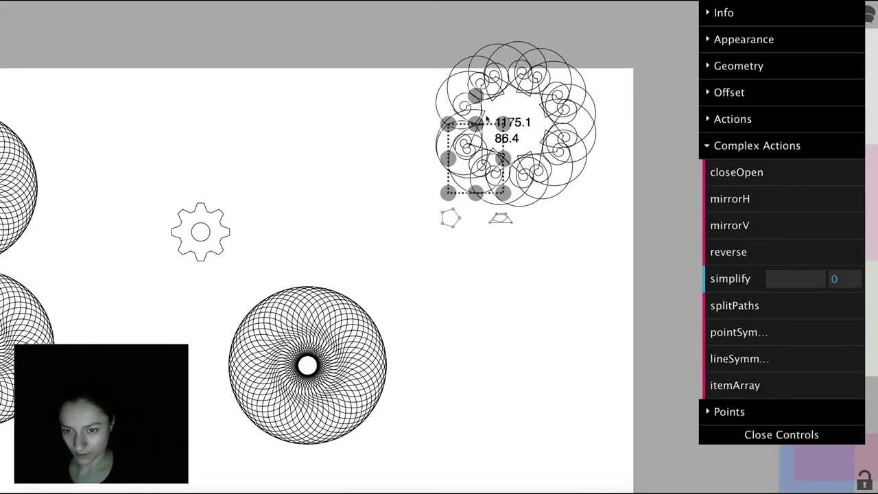
scroll(509, 147, up, 2)
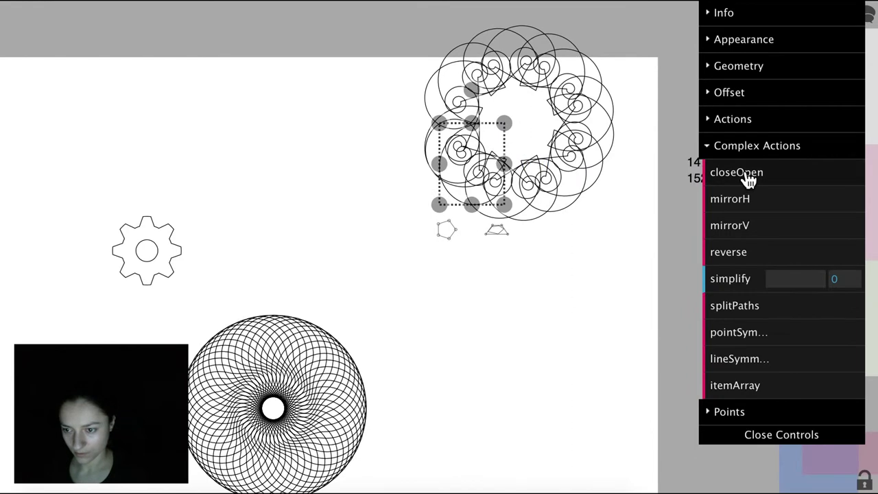
click(749, 180)
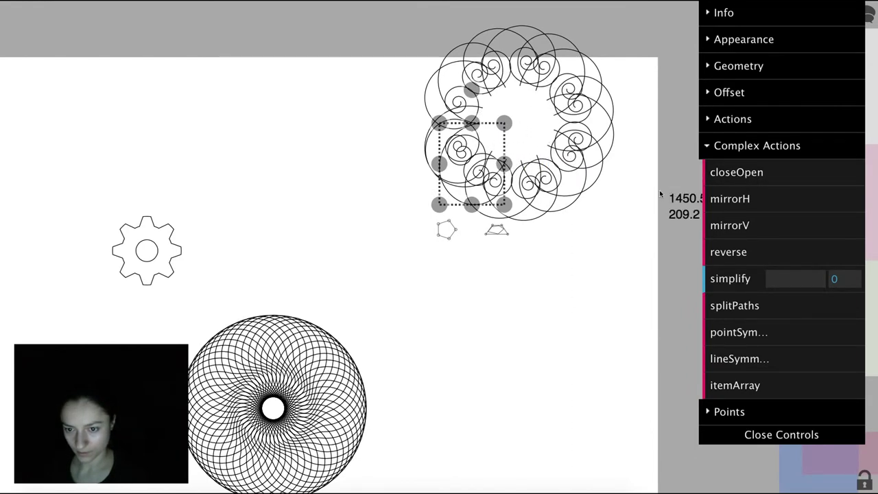
Set the upper line symmetry pattern's pointX1 to 81, pointY1 to -69, pointX2 to -182 and pointY2 to 1828.
click(571, 234)
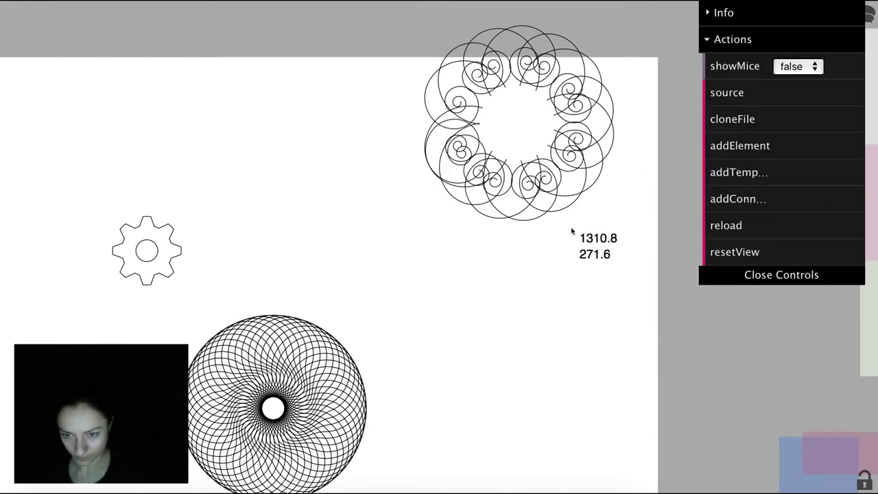
drag(637, 79, 547, 136)
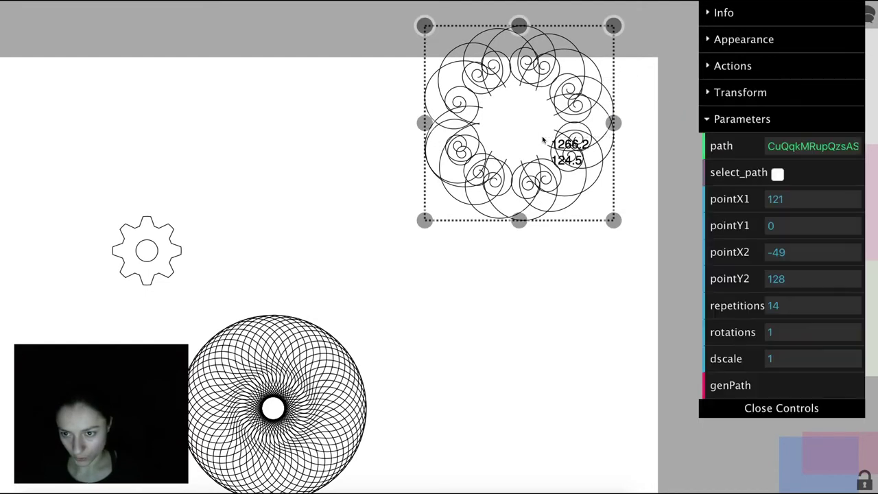
scroll(547, 136, down, 3)
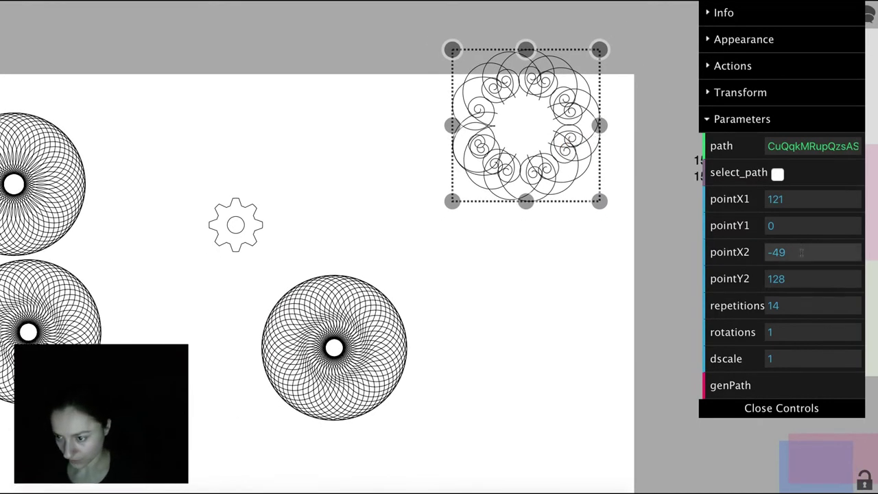
drag(800, 253, 798, 217)
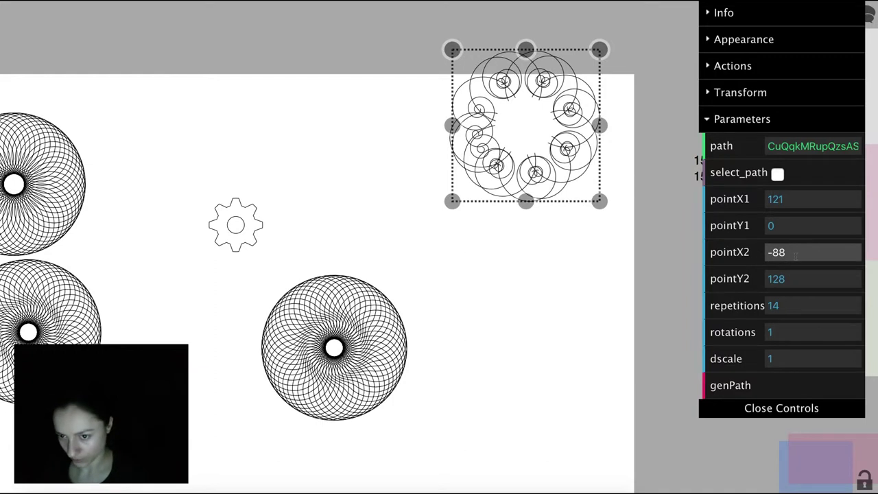
drag(796, 256, 796, 345)
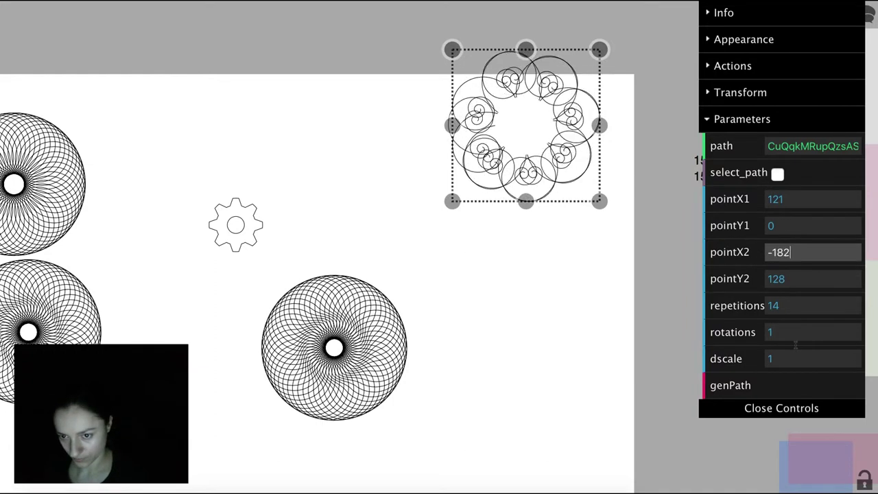
drag(805, 282, 766, 172)
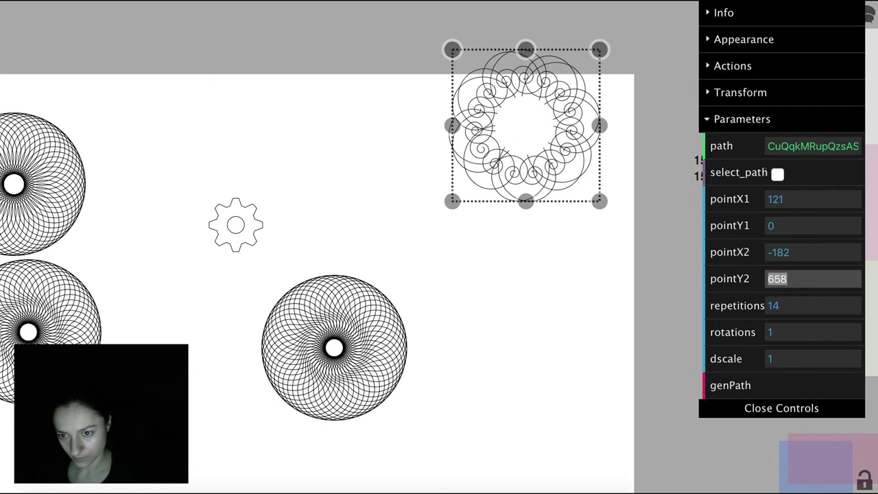
drag(796, 206, 790, 291)
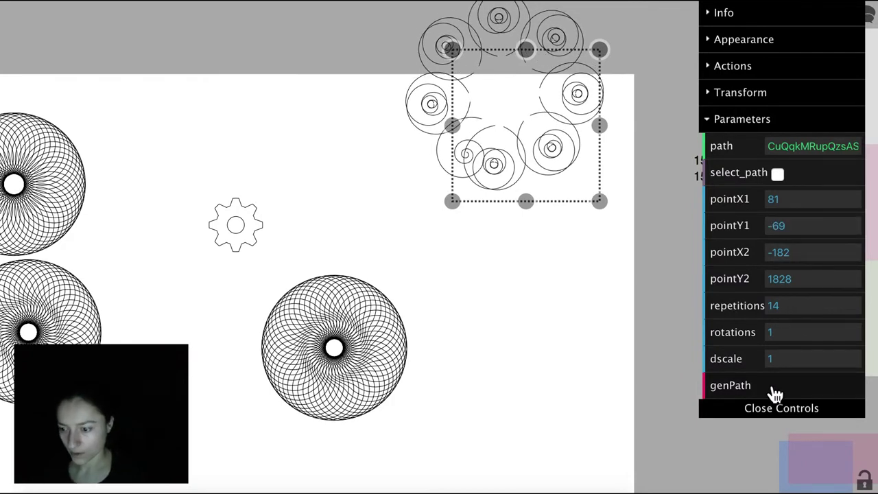
Generate a path from the adjusted line symmetry pattern and place that copy below it, beside the circle rosette.
click(502, 248)
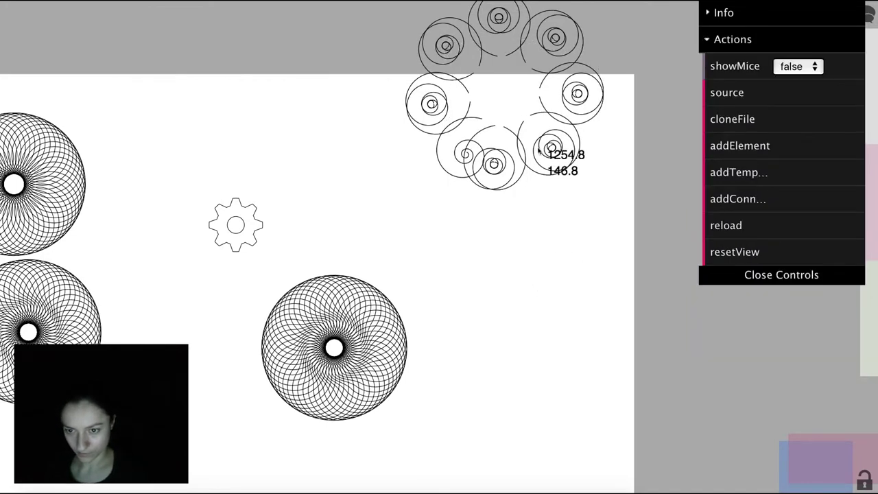
key(super+v)
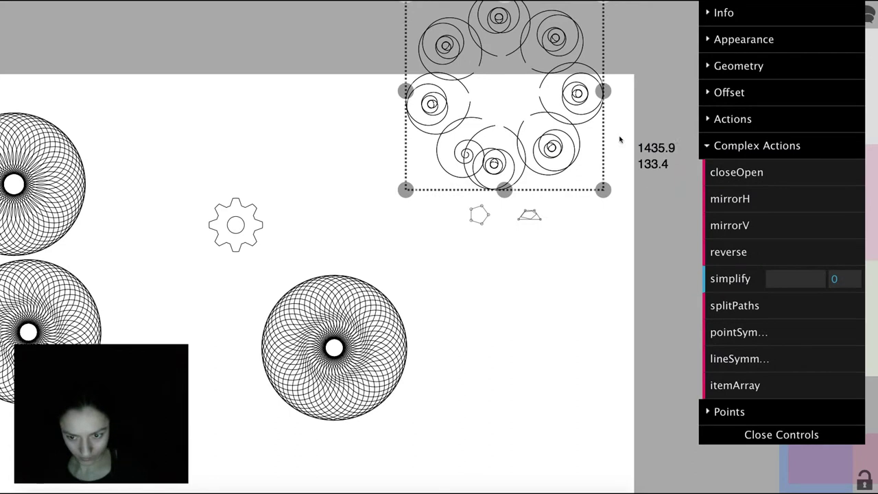
drag(556, 155, 571, 409)
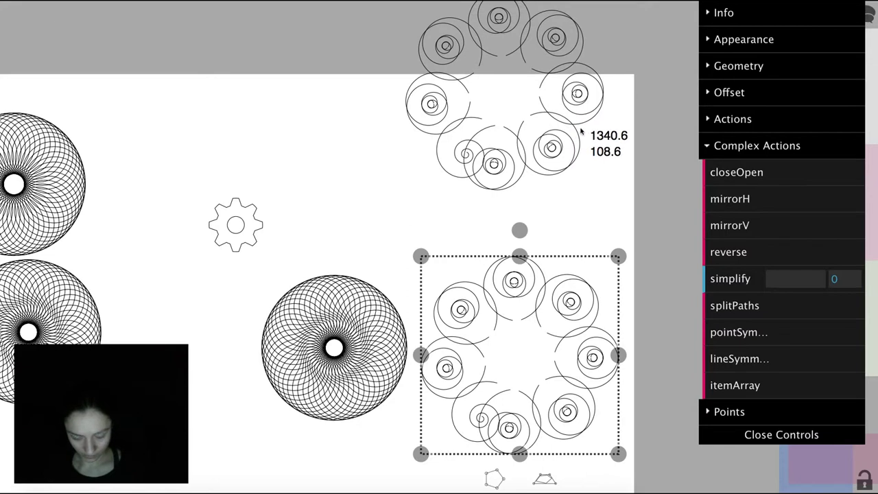
Reshape the upper line symmetry's source spiral by pulling its outer end points upward toward the pattern's centre.
click(608, 129)
click(514, 122)
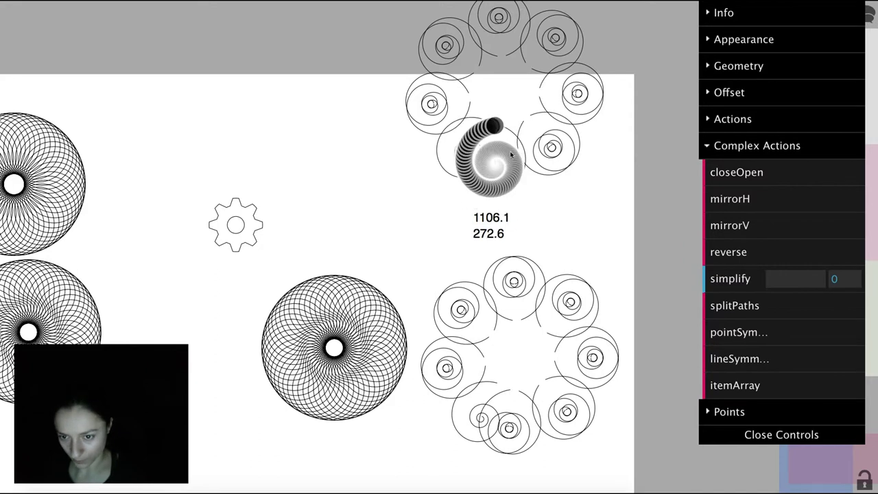
scroll(497, 155, up, 5)
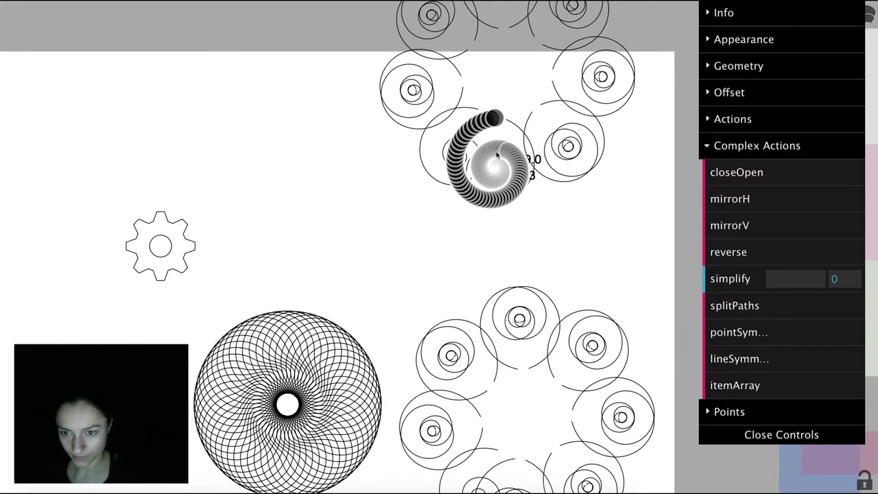
scroll(496, 156, down, 4)
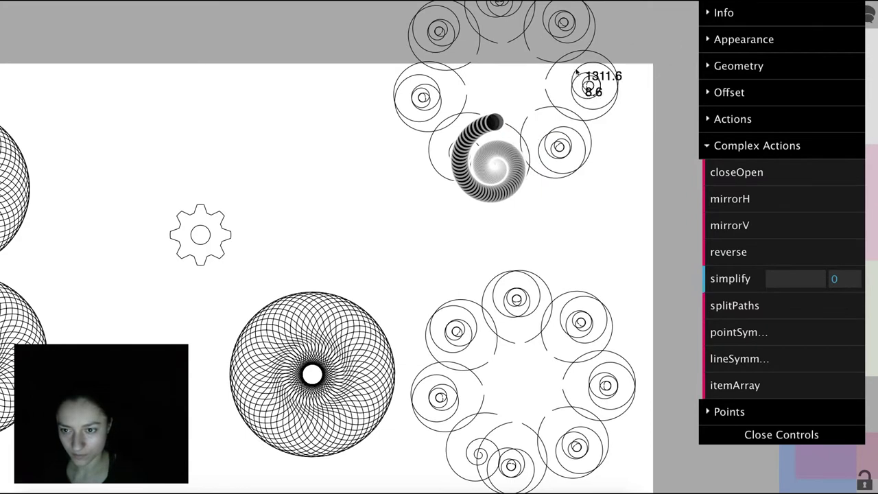
scroll(503, 254, down, 4)
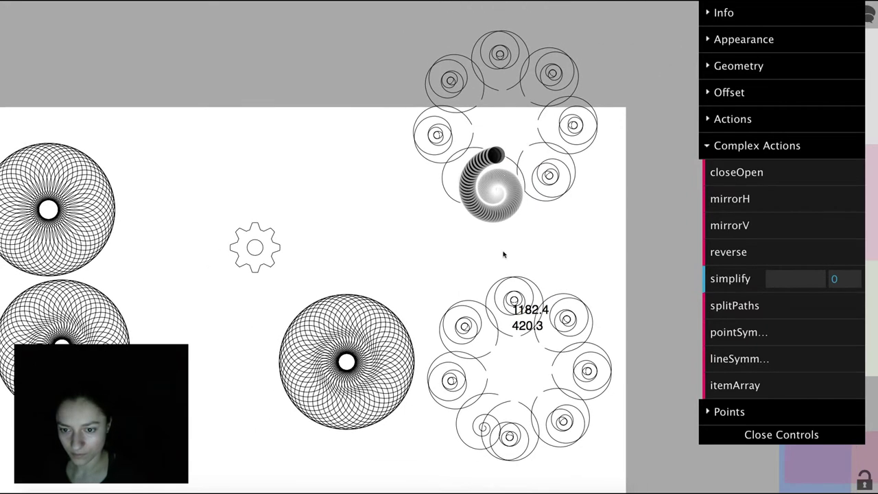
mouse_move(500, 157)
mouse_down()
mouse_move(516, 122)
mouse_move(515, 134)
mouse_move(472, 137)
mouse_move(426, 157)
mouse_move(510, 143)
mouse_move(498, 141)
mouse_up()
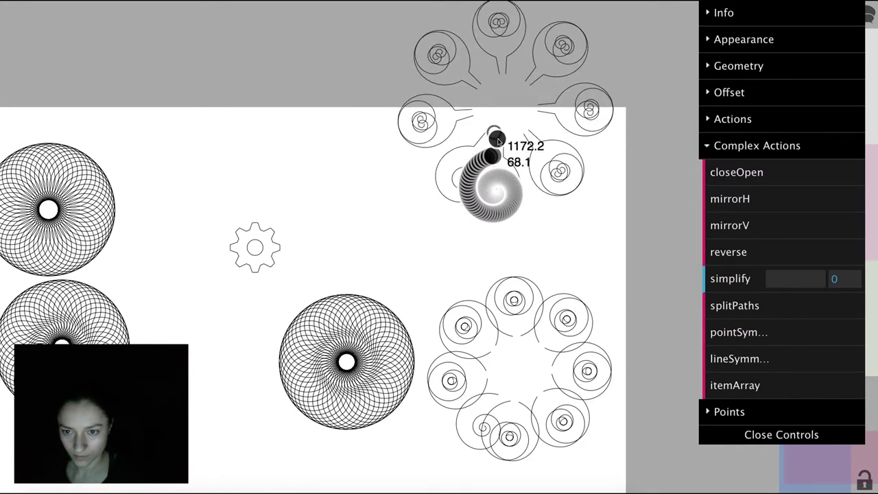
click(560, 249)
Move the gear slightly upward, clear of the circle rosette, and create an item array from it.
click(267, 246)
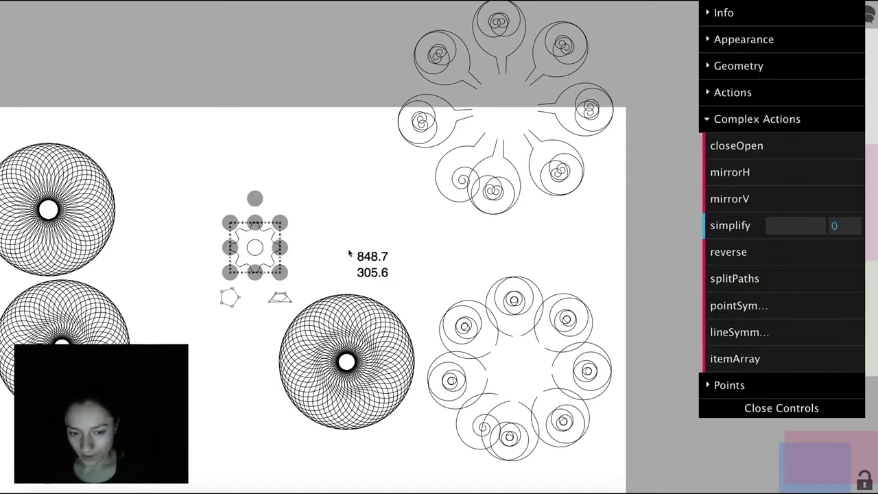
scroll(239, 254, up, 3)
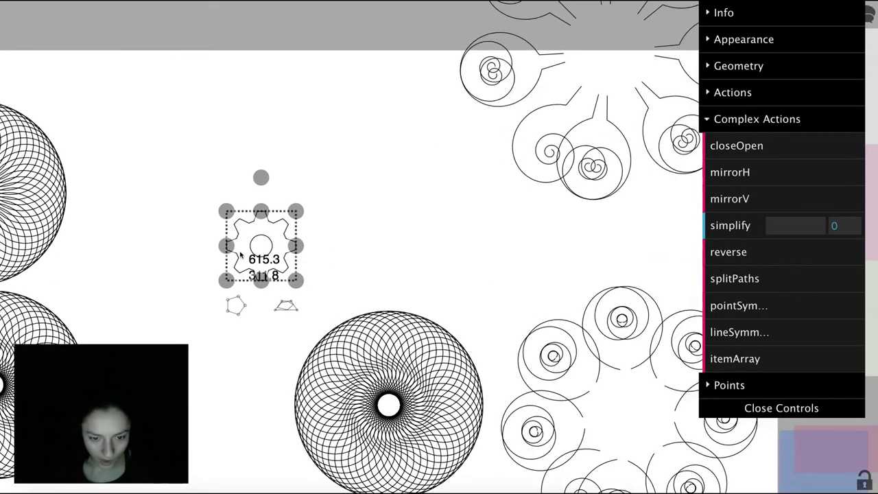
scroll(239, 254, down, 4)
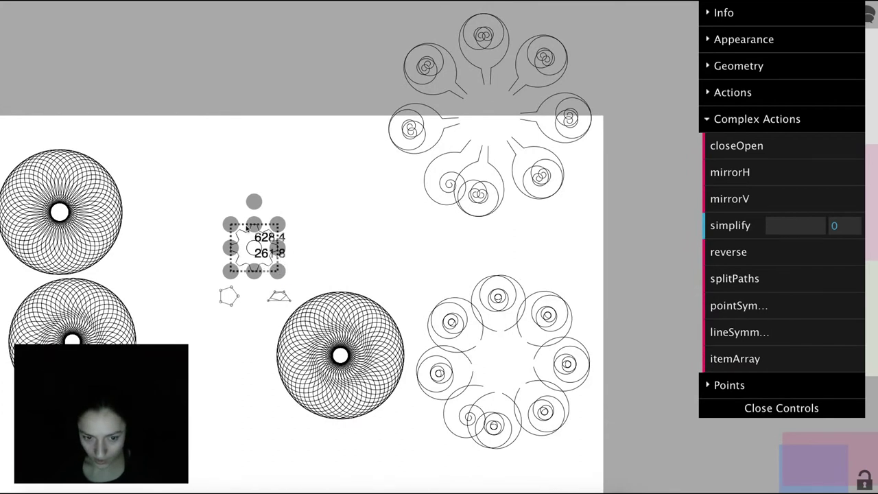
drag(259, 239, 258, 196)
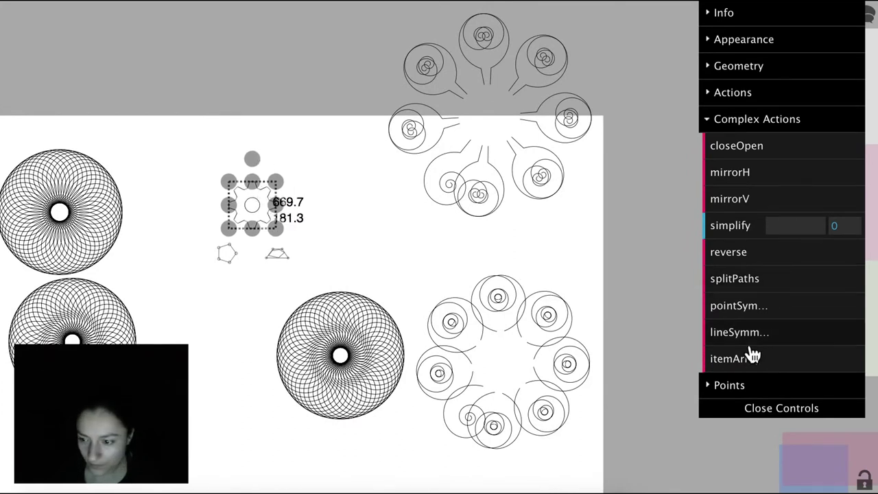
click(767, 363)
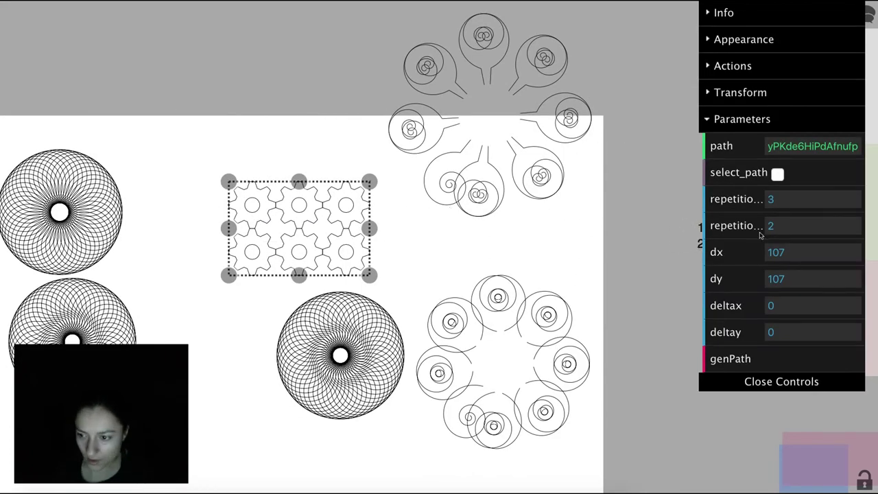
Space the gear array with dx and dy at 117 and offset its second row with deltax at 36.
click(807, 254)
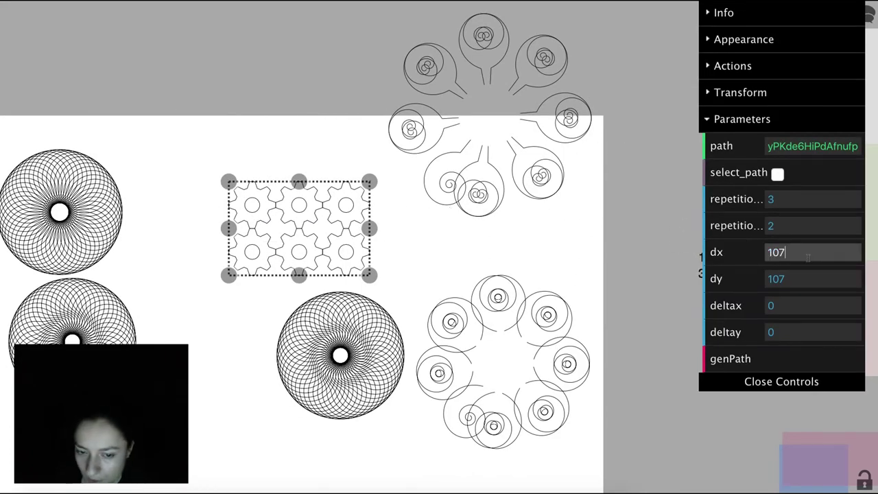
drag(808, 258, 804, 256)
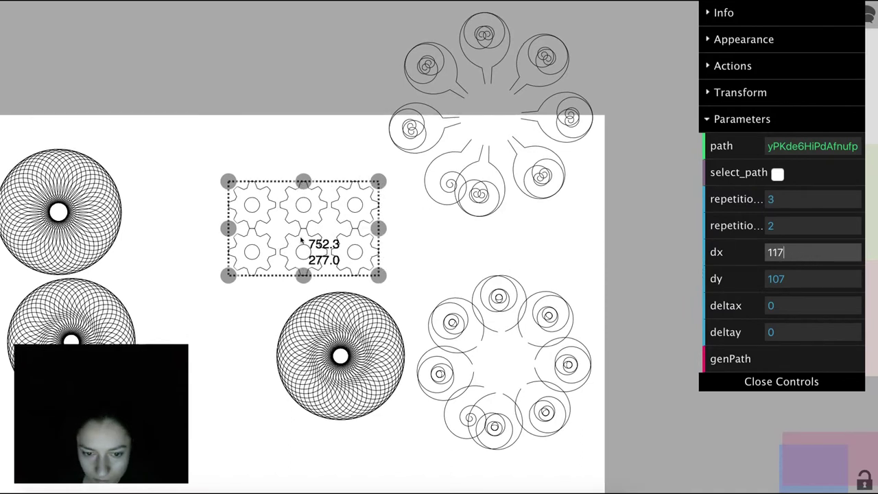
scroll(302, 239, up, 3)
scroll(300, 239, up, 2)
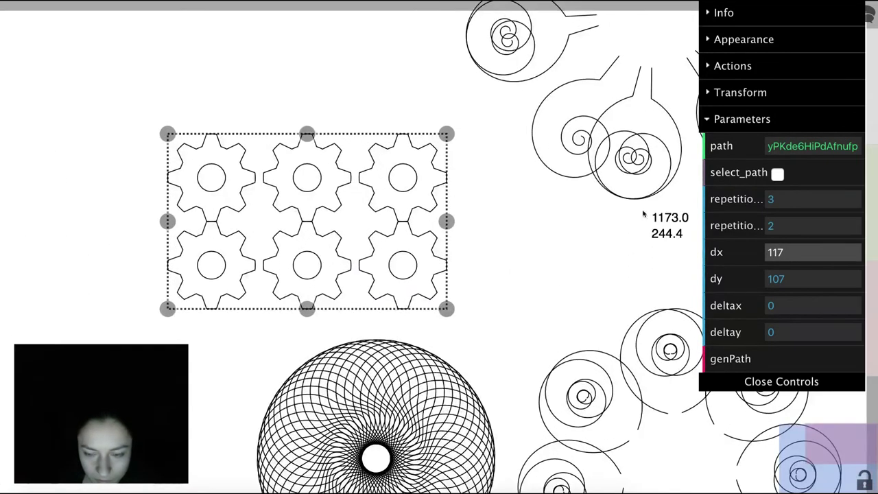
drag(820, 279, 819, 281)
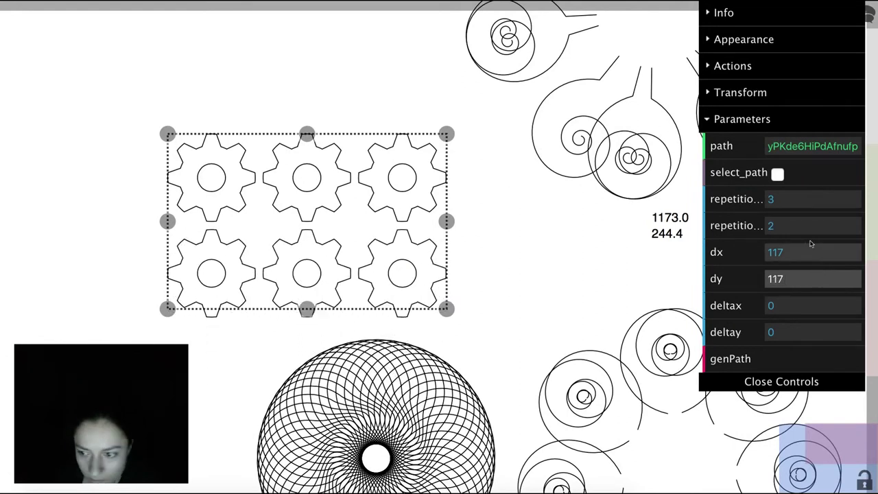
drag(798, 308, 799, 275)
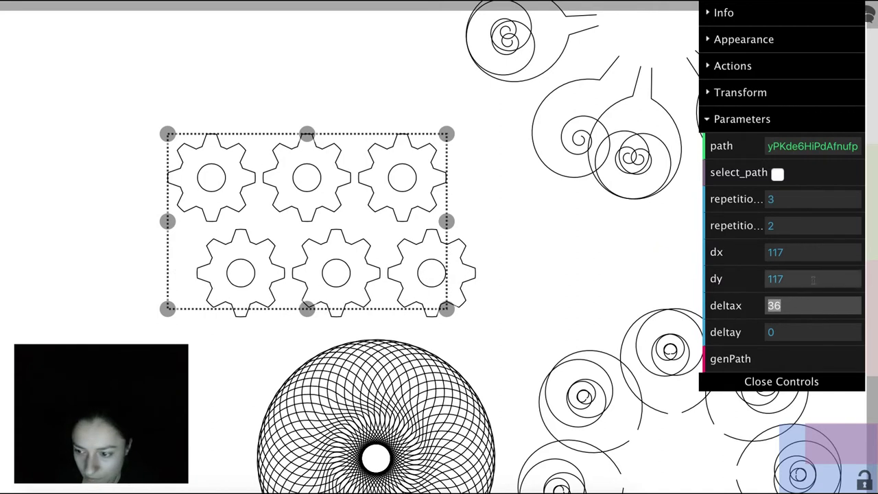
drag(812, 281, 812, 280)
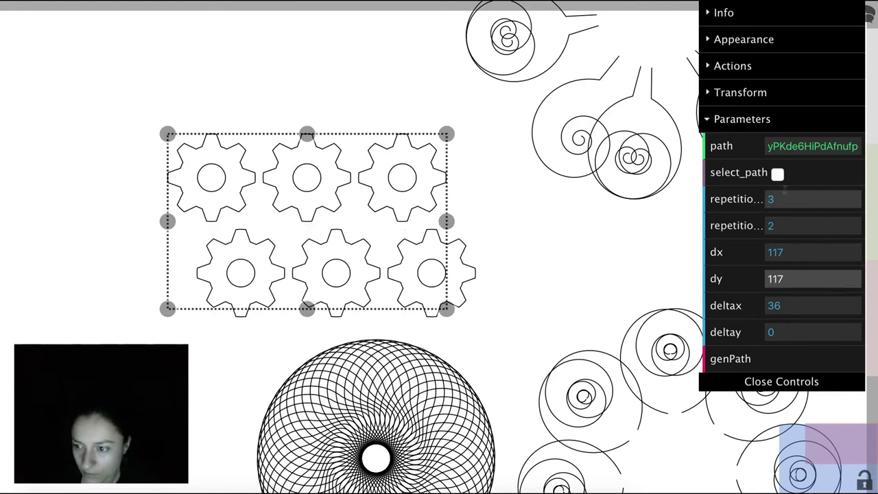
Select the array's source gear and rotate it slightly counterclockwise so every copy turns with it.
click(778, 173)
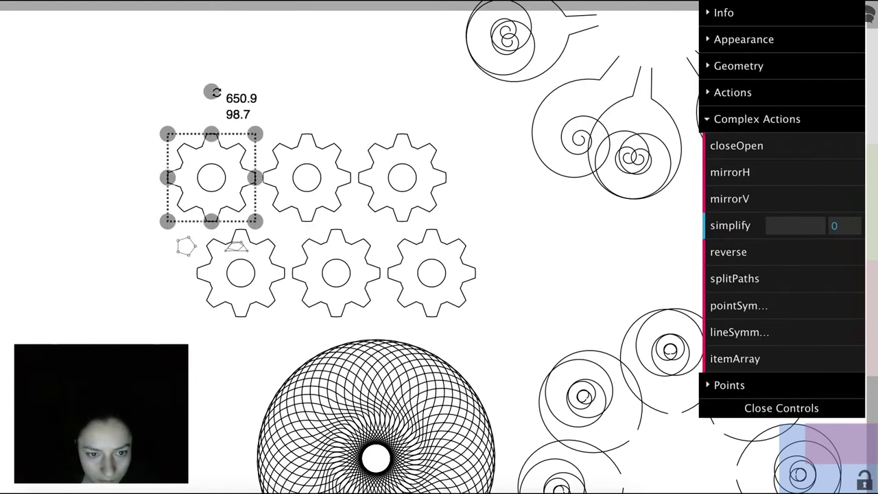
drag(216, 93, 197, 89)
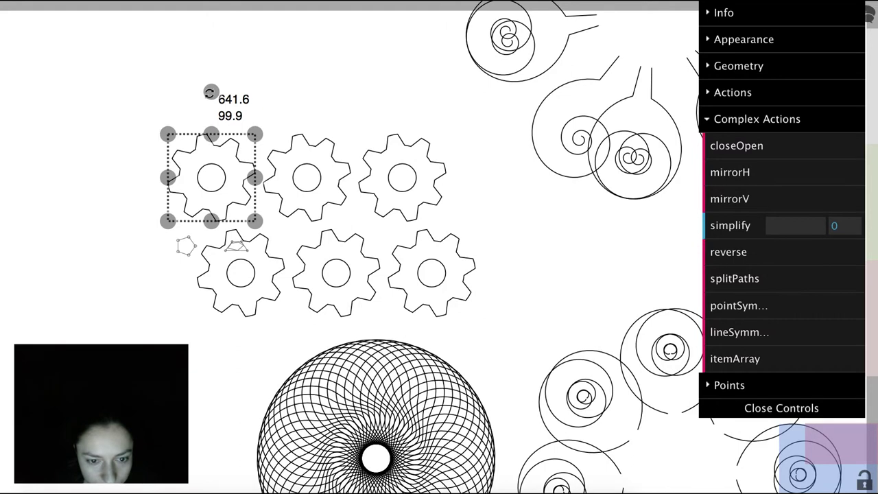
drag(212, 92, 219, 92)
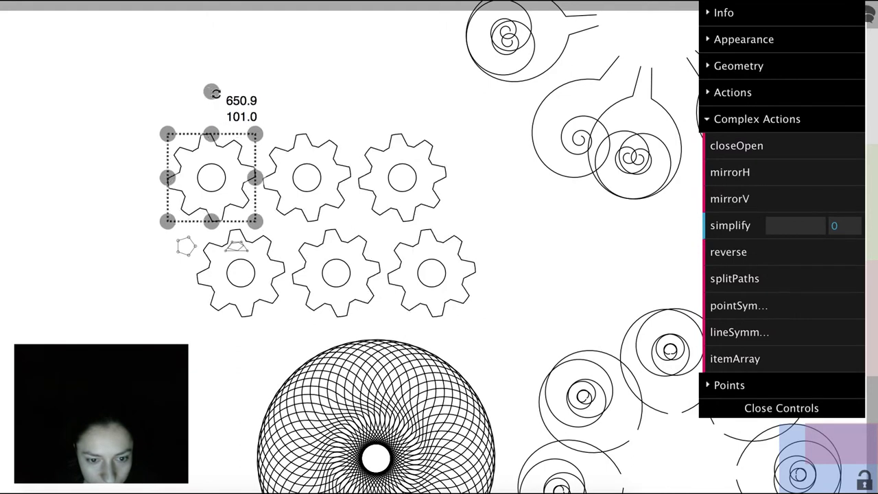
click(585, 253)
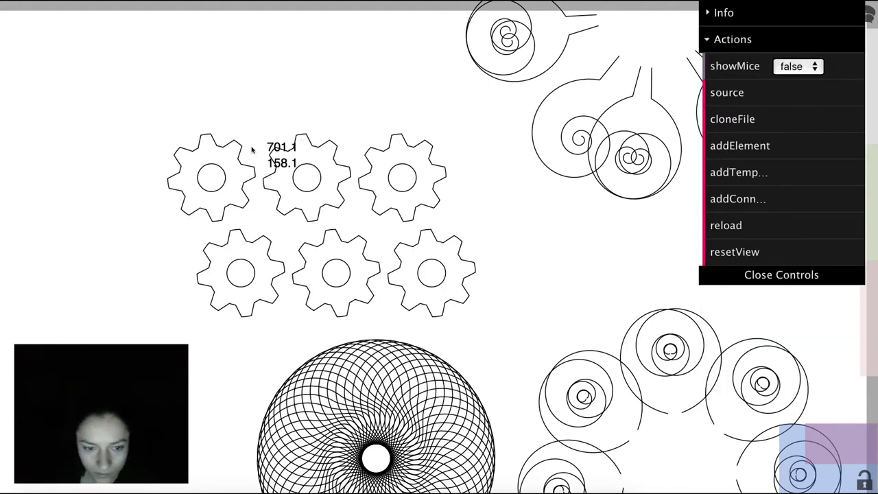
Skew and respace the gear array with deltax at 46, deltay at 10, dx at 107 and dy at 157.
click(231, 172)
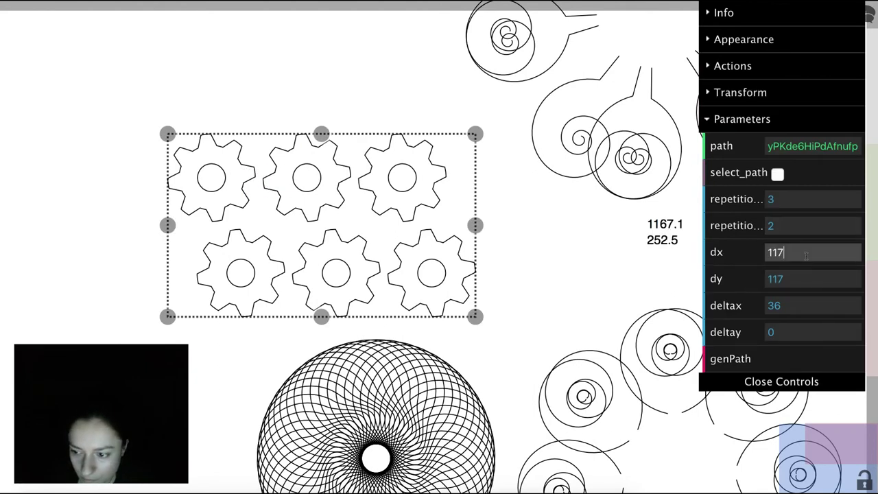
click(803, 306)
drag(804, 306, 804, 296)
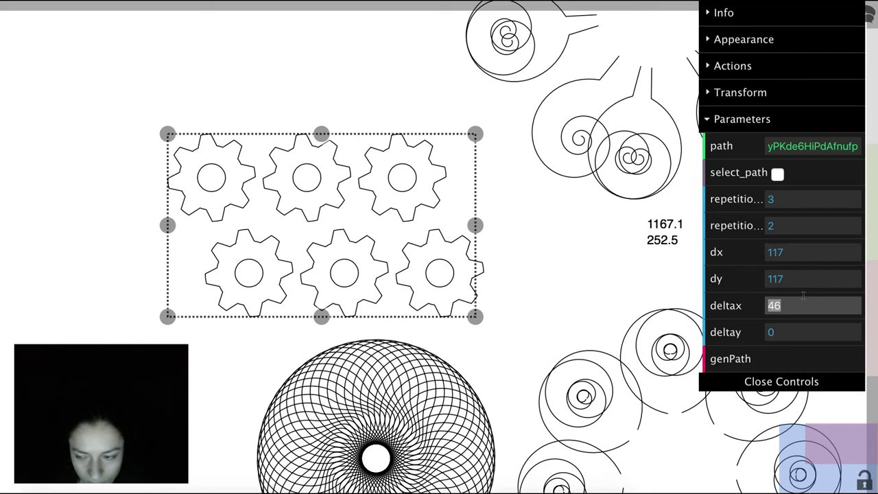
click(788, 332)
drag(787, 332, 782, 316)
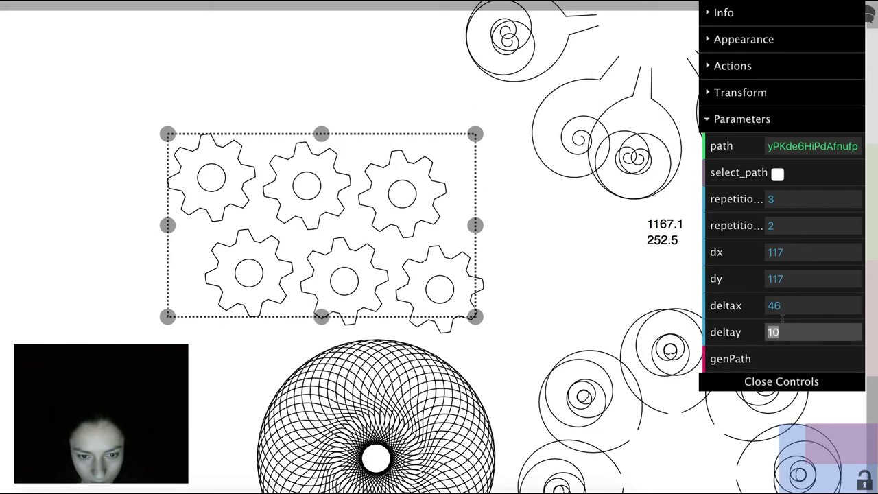
click(801, 256)
drag(802, 256, 804, 253)
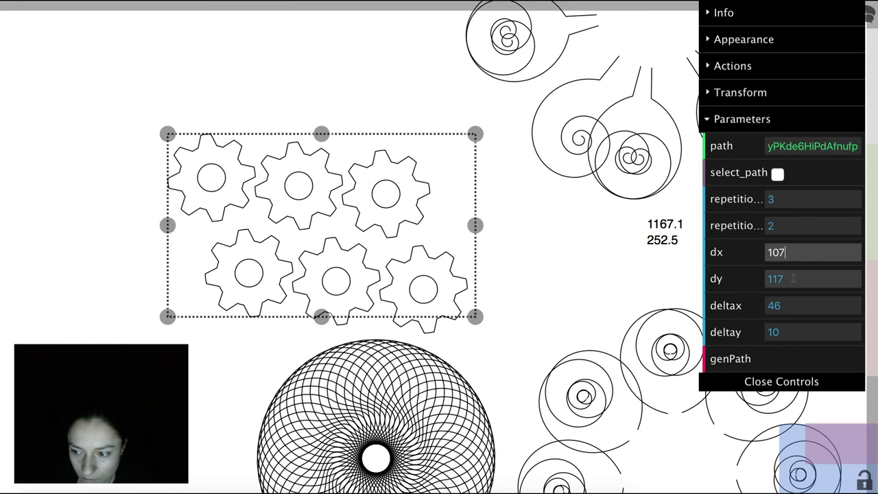
click(793, 278)
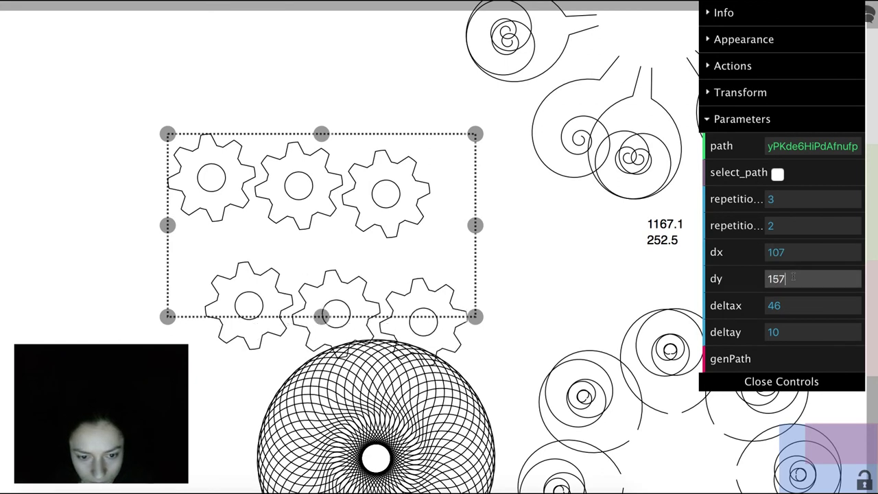